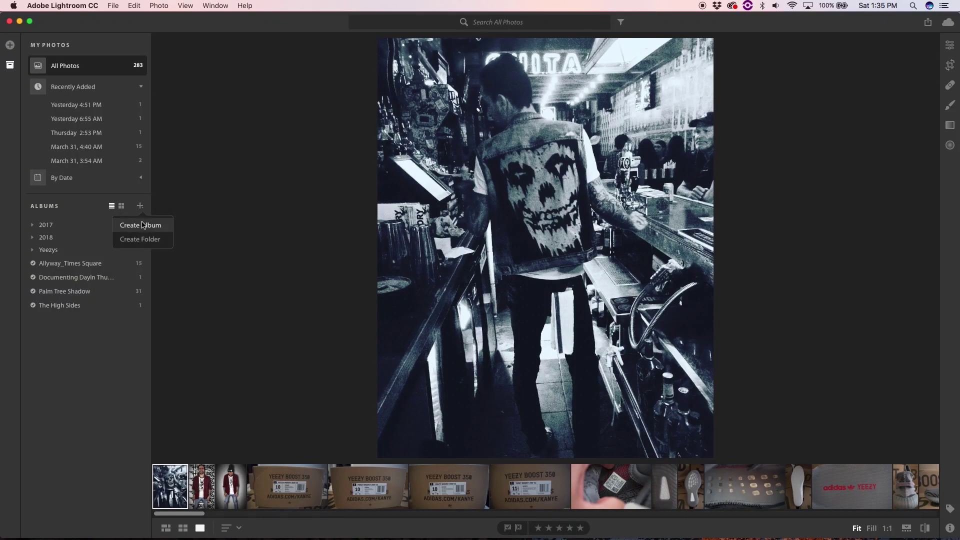
# Step: Create a new album named 'Cedar Soap Co'
pyautogui.click(142, 225)
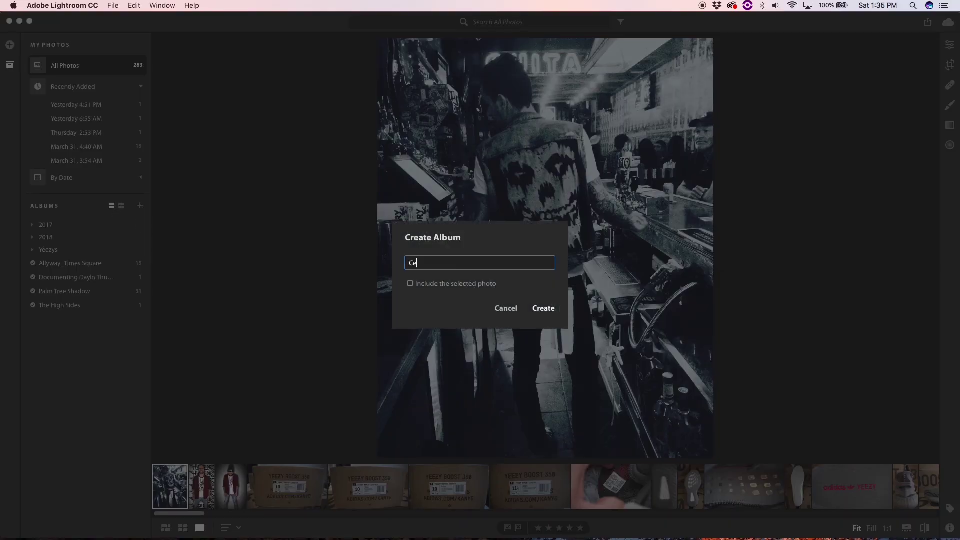
pyautogui.write('Cedar Soap Co')
pyautogui.press('Return')
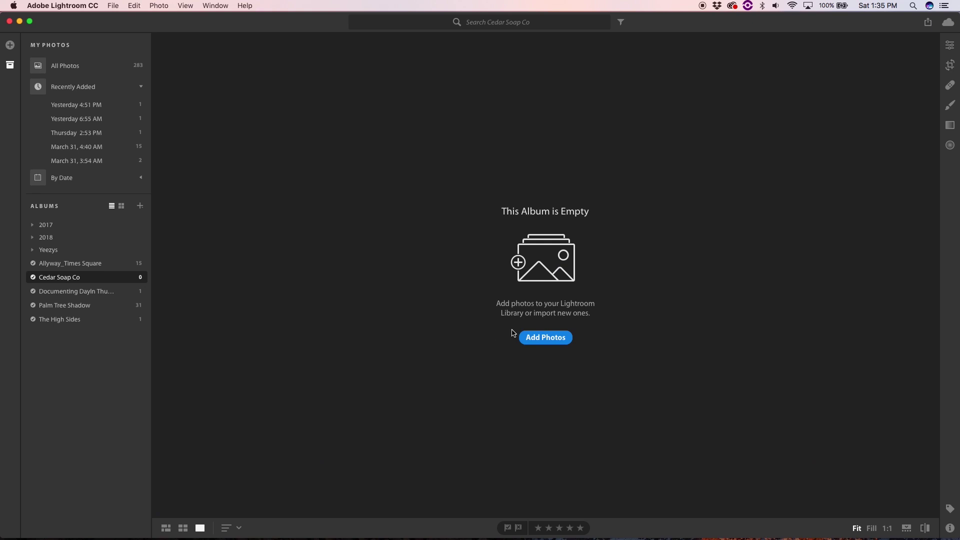
# Step: Select all 21 ARW files in the Cedar Soap folder and send them to import review
pyautogui.click(544, 338)
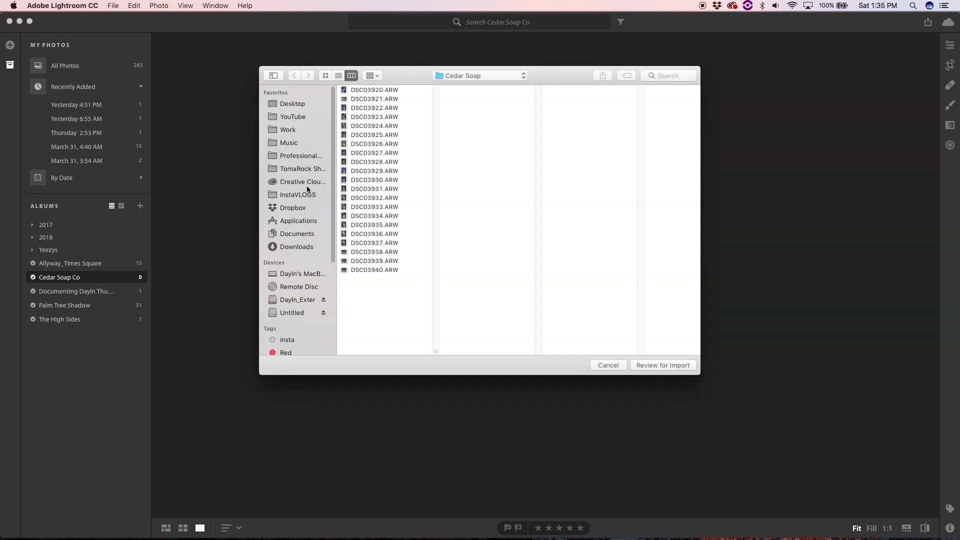
pyautogui.click(304, 158)
pyautogui.moveTo(499, 308); pyautogui.dragTo(531, 70)
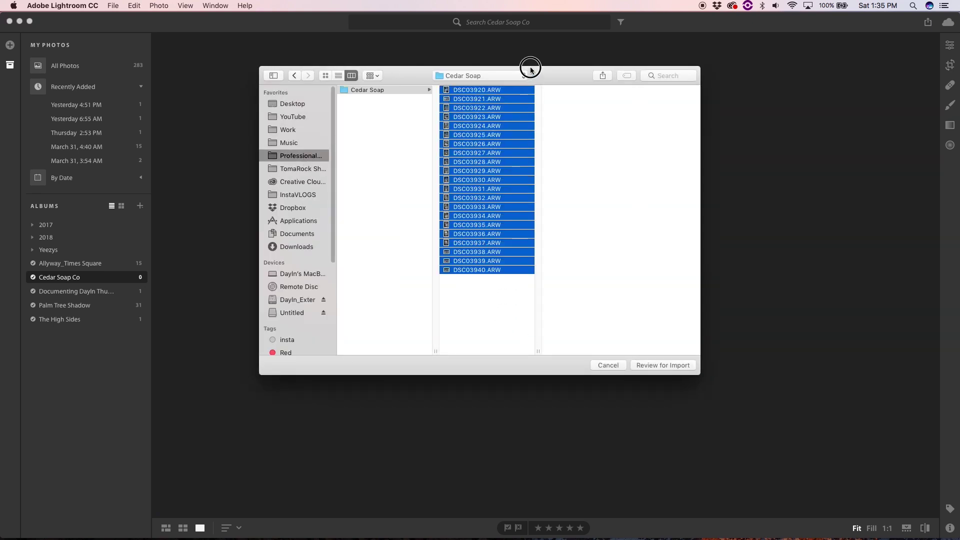
pyautogui.click(489, 304)
pyautogui.press('super+a')
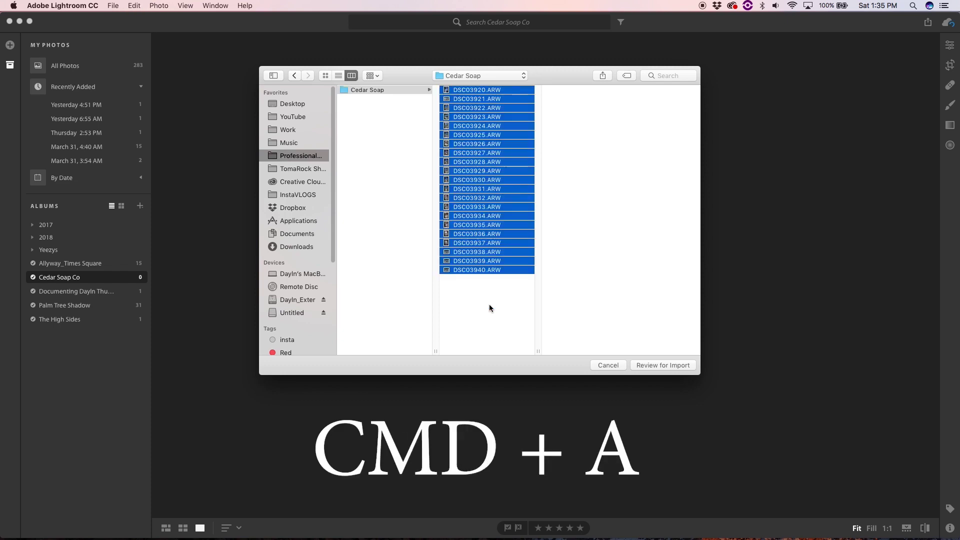
pyautogui.click(663, 366)
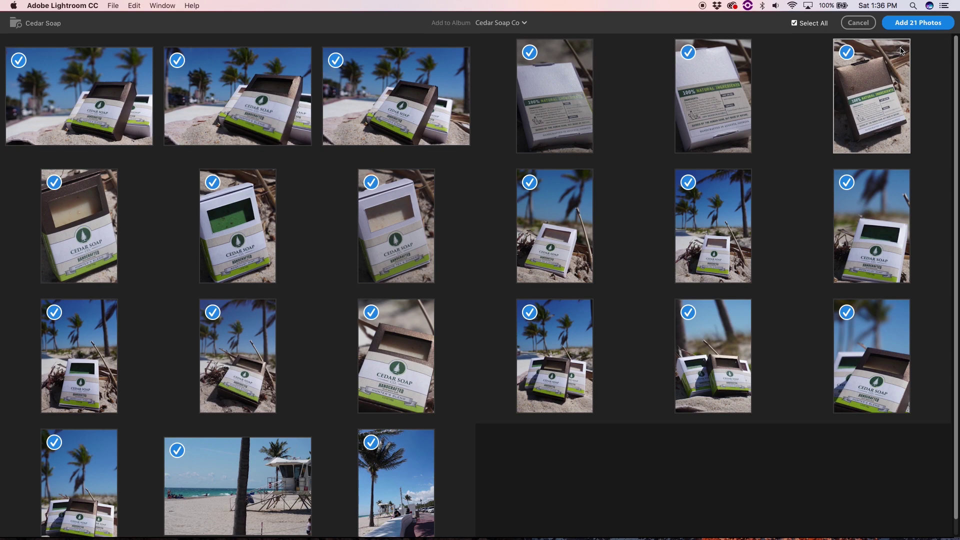
# Step: Add the 21 reviewed Cedar Soap photos to the album, bringing the library to 304
pyautogui.click(924, 25)
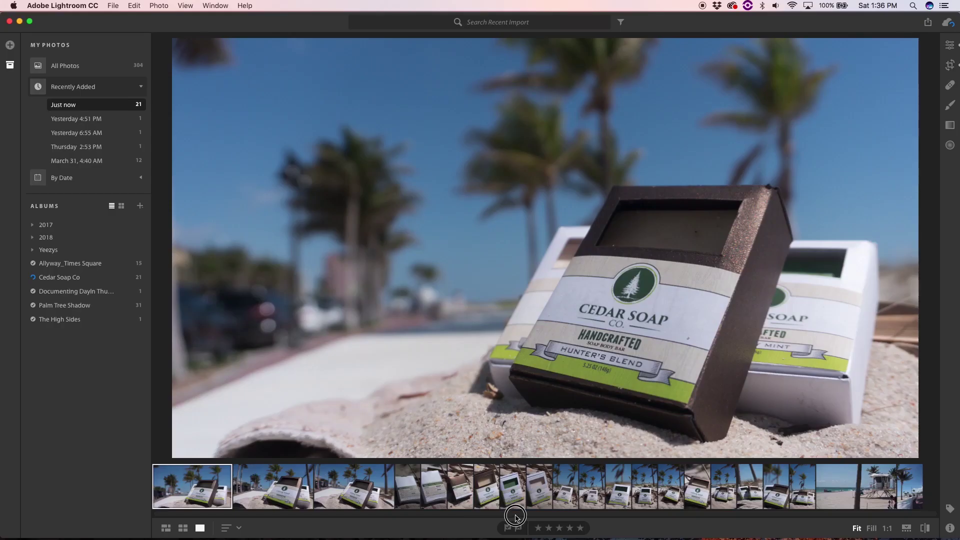
# Step: Open the portrait soap photo, lower Exposure to -0.10 and raise Contrast to +15
pyautogui.click(776, 489)
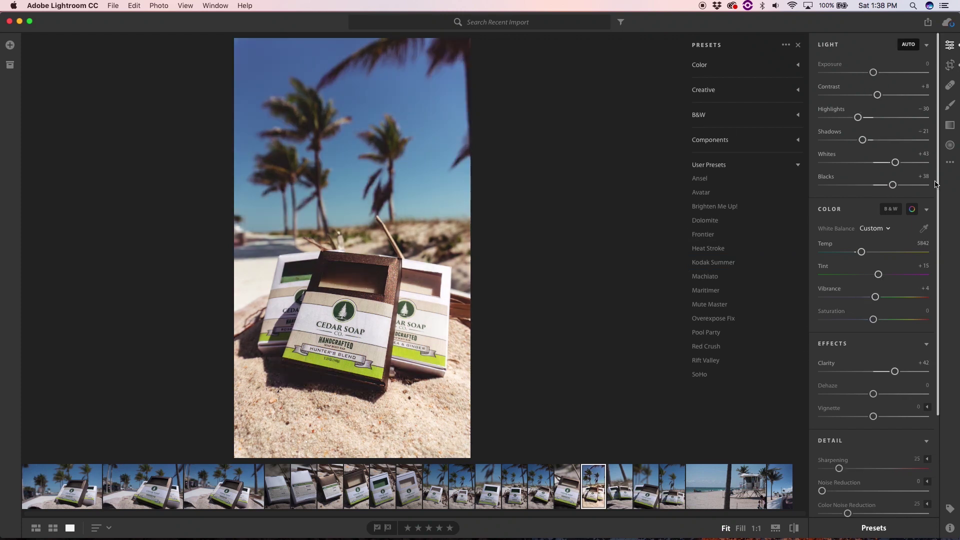
pyautogui.moveTo(874, 74); pyautogui.dragTo(872, 73)
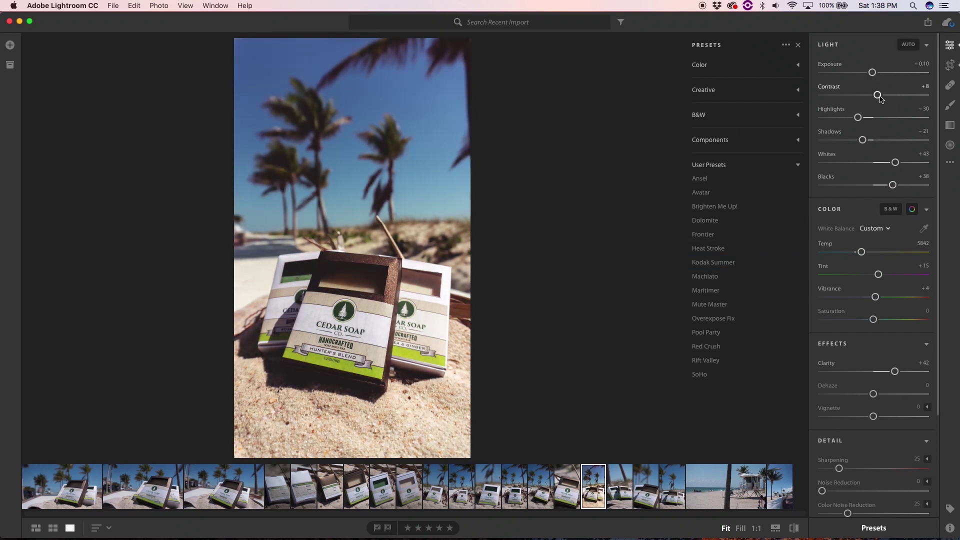
pyautogui.moveTo(861, 252); pyautogui.dragTo(845, 252)
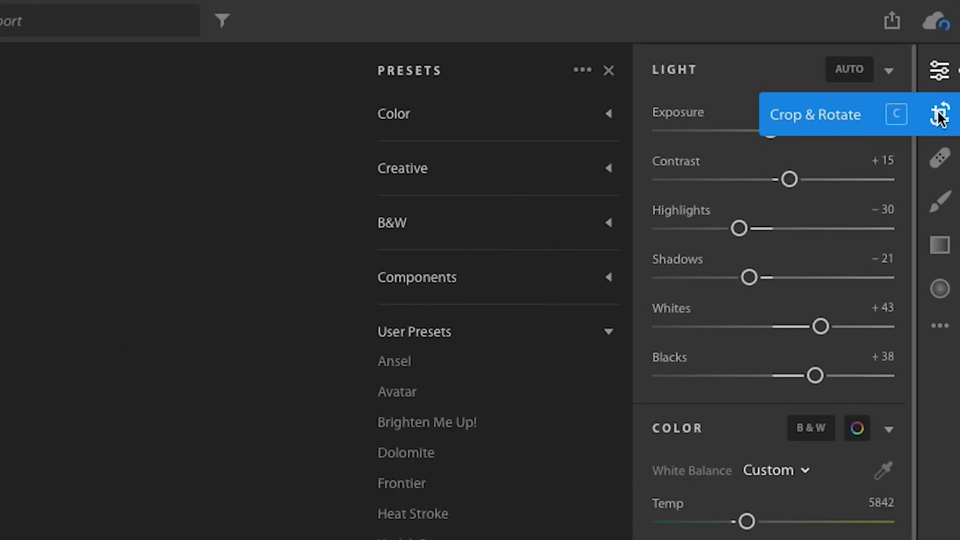
# Step: Set the crop aspect to 4 x 5 / 8 x 10 and enlarge it around the soap boxes and palms
pyautogui.click(941, 115)
pyautogui.click(740, 112)
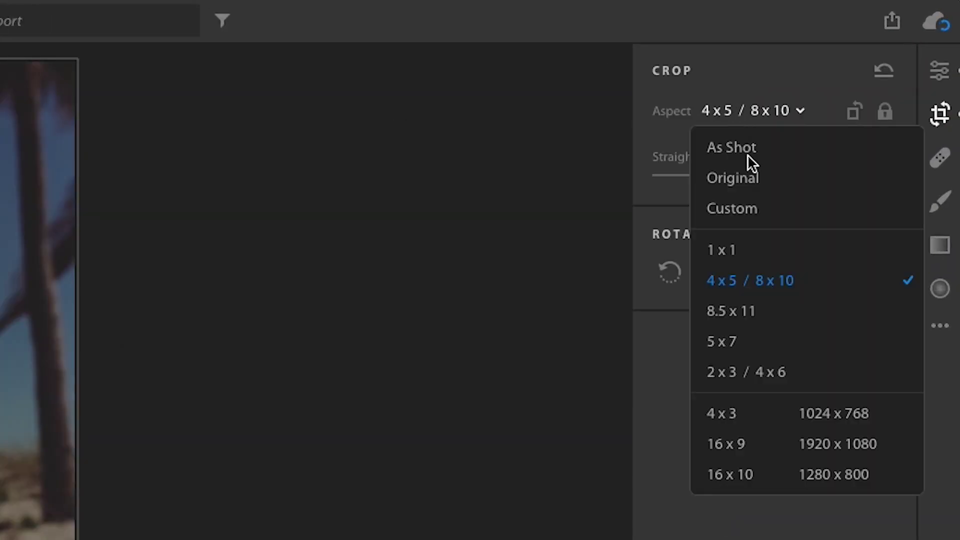
pyautogui.click(809, 284)
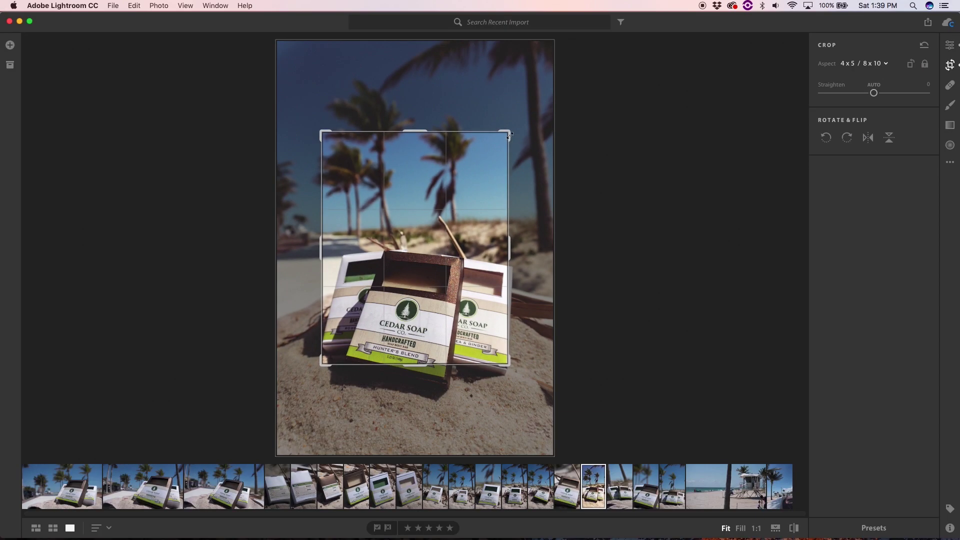
pyautogui.moveTo(510, 134); pyautogui.dragTo(546, 107)
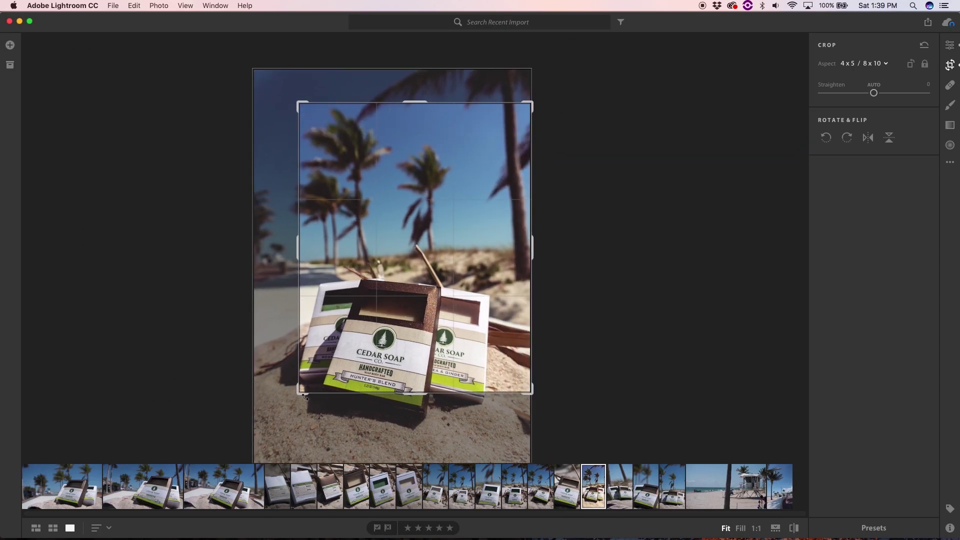
pyautogui.moveTo(303, 390); pyautogui.dragTo(266, 407)
pyautogui.moveTo(339, 374)
pyautogui.mouseDown()
pyautogui.moveTo(339, 364)
pyautogui.moveTo(336, 375)
pyautogui.mouseUp()
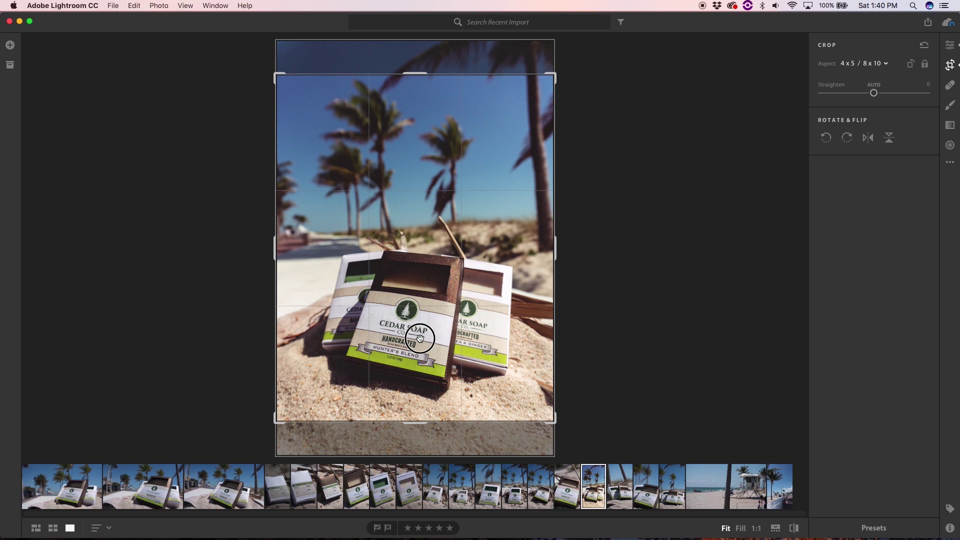
# Step: Nudge the photo slightly down inside the 4 x 5 crop and commit it
pyautogui.moveTo(420, 338); pyautogui.dragTo(420, 340)
pyautogui.press('Return')
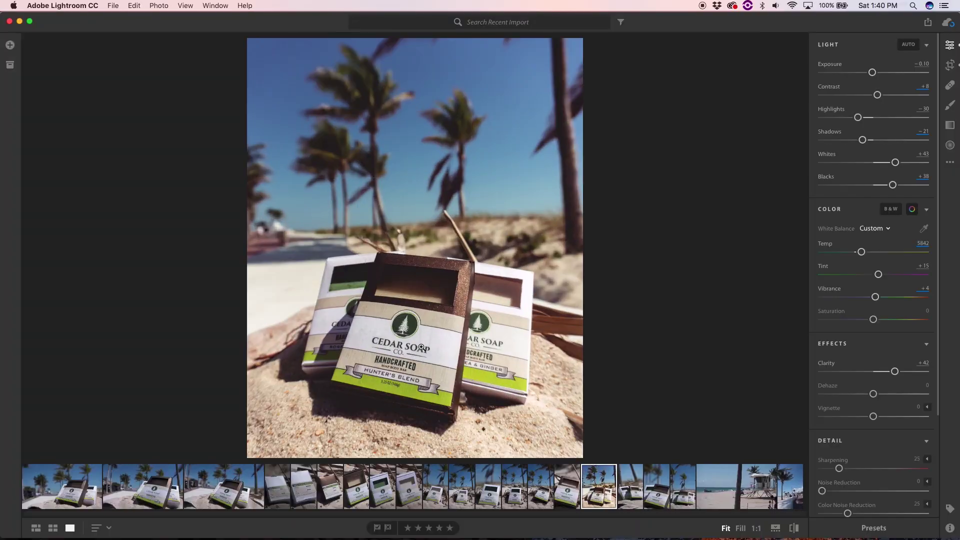
# Step: Save a copy of the cropped soap photo to a new Lightroom Edit folder inside Cedar Soap
pyautogui.click(929, 22)
pyautogui.click(900, 72)
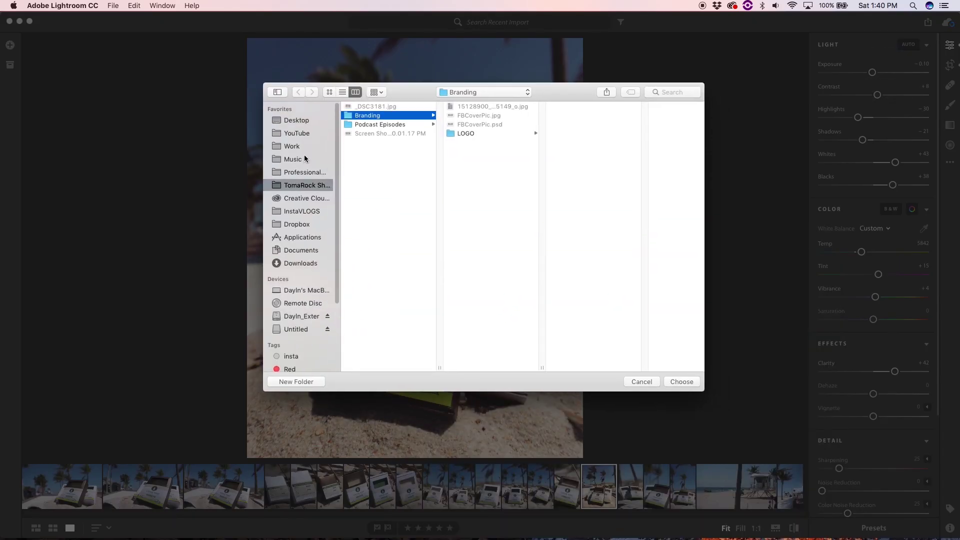
pyautogui.click(296, 383)
pyautogui.press('Return')
pyautogui.press('Return')
pyautogui.press('Return')
pyautogui.press('super+Tab')
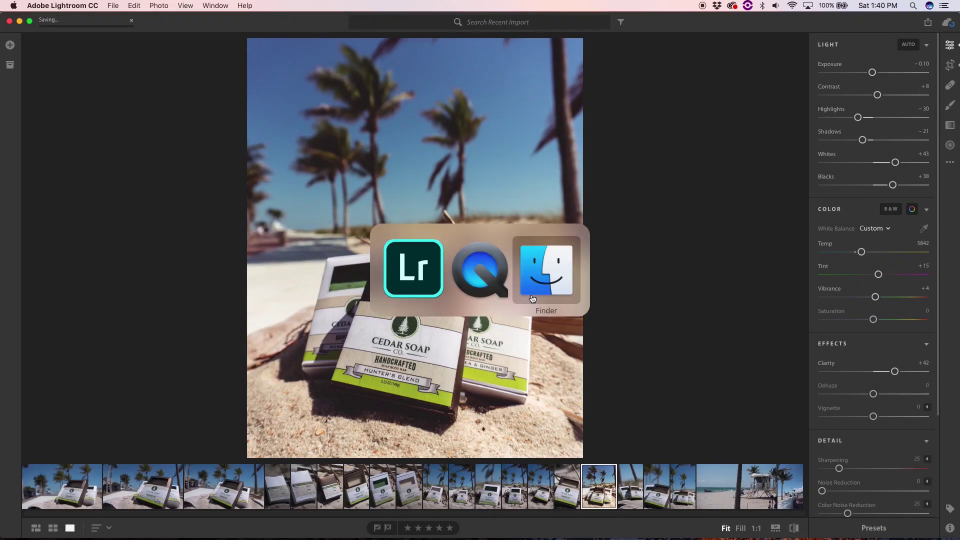
pyautogui.press('super+Tab')
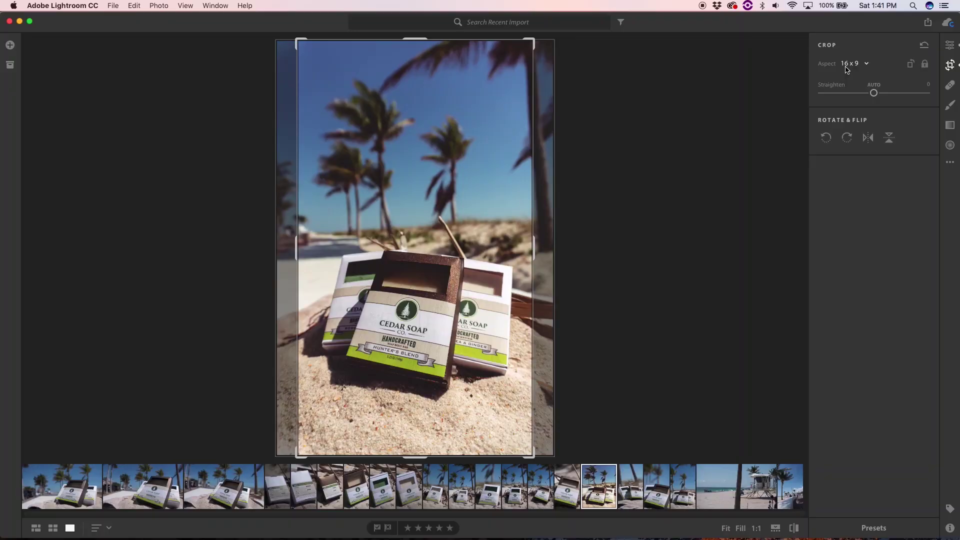
# Step: Crop the soap photo to 16 x 9, shifting it slightly right before committing
pyautogui.click(858, 65)
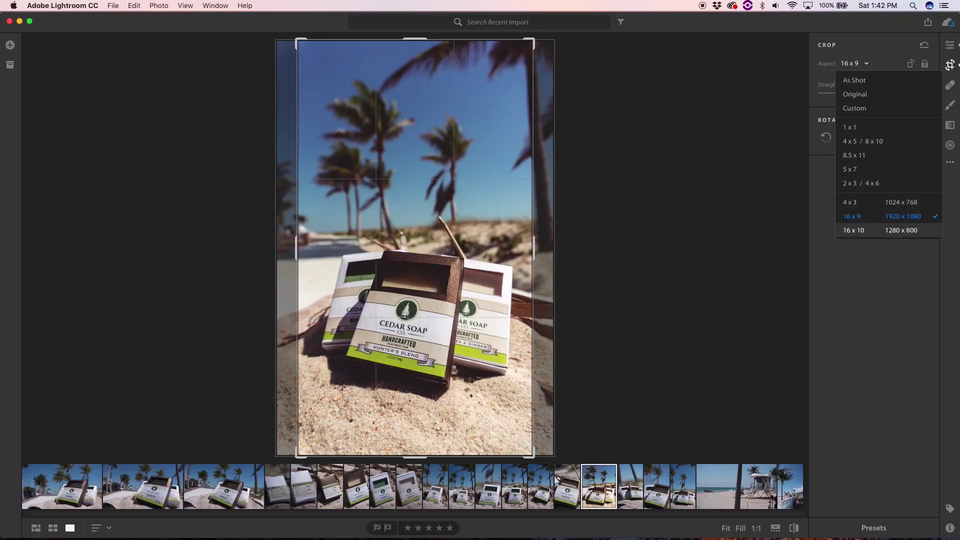
pyautogui.click(357, 289)
pyautogui.moveTo(424, 281); pyautogui.dragTo(426, 282)
pyautogui.press('Return')
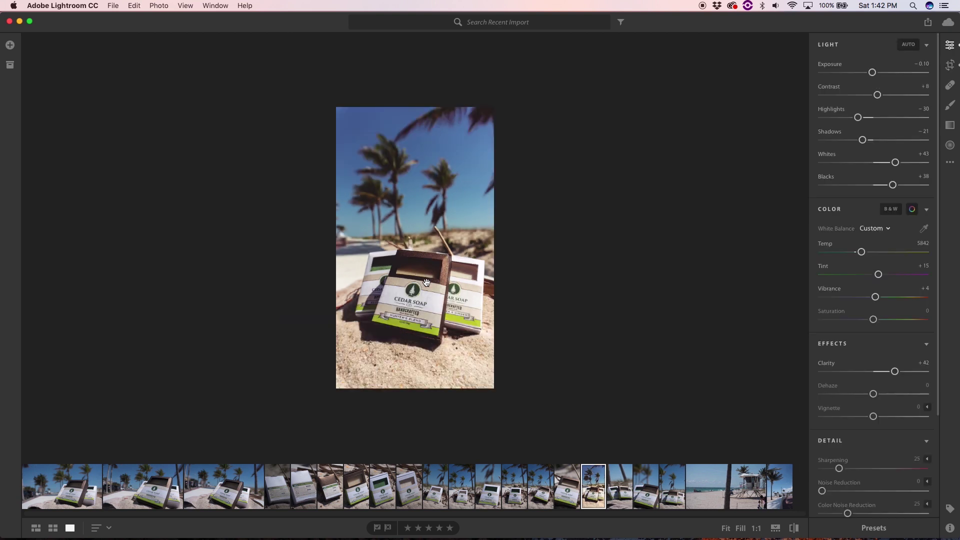